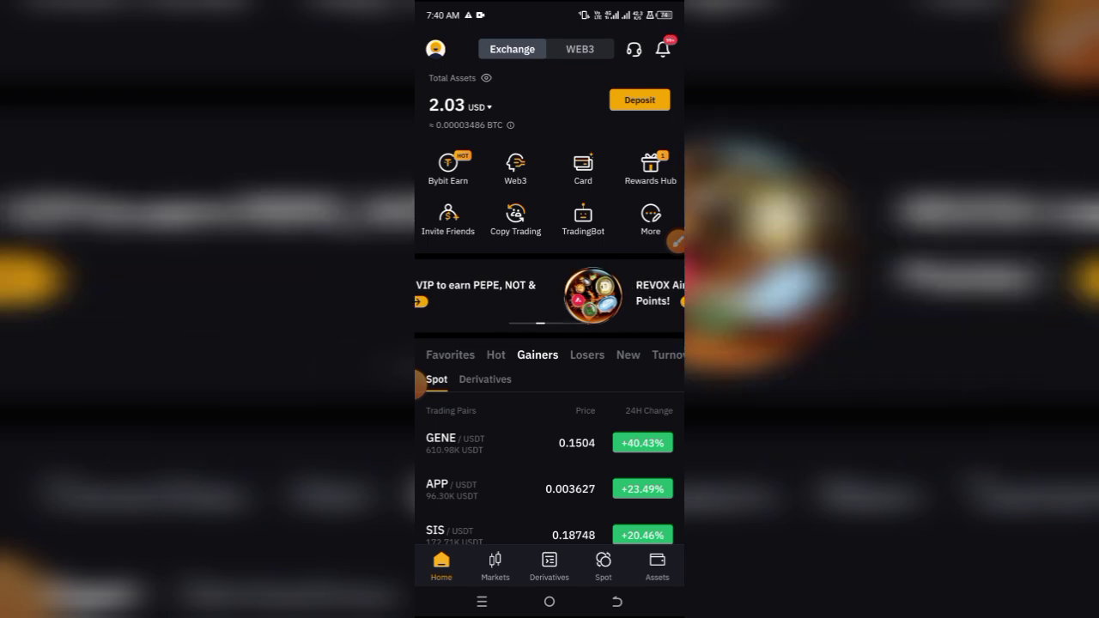
# Step: Operate the screen controls and drag across the Bybit app window
pyautogui.click(669, 239)
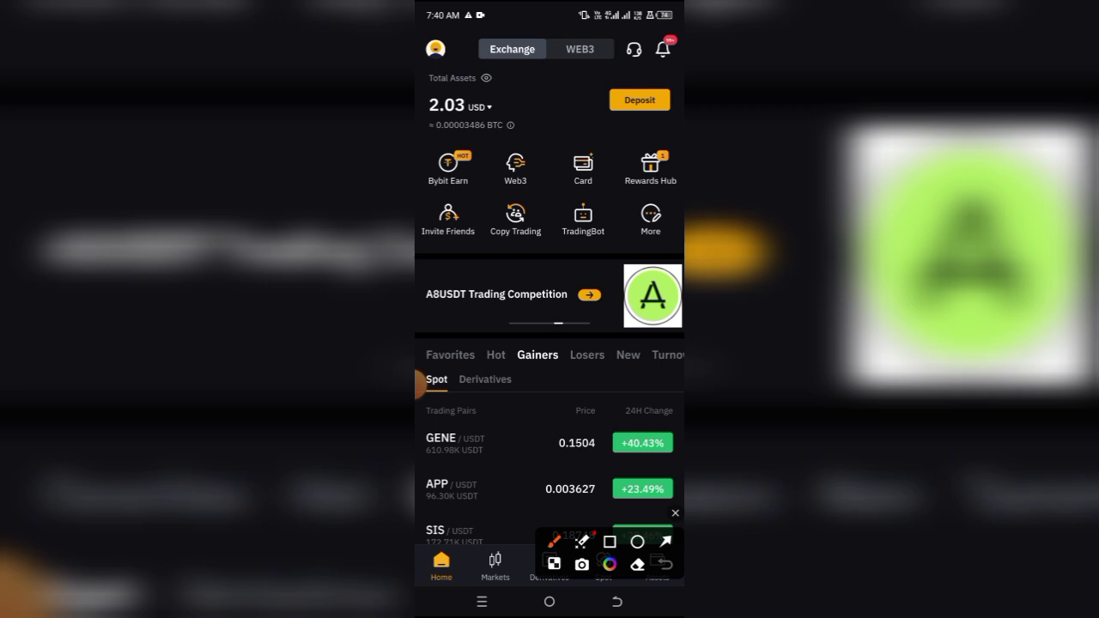
pyautogui.moveTo(474, 73)
pyautogui.mouseDown()
pyautogui.moveTo(455, 158)
pyautogui.moveTo(583, 138)
pyautogui.moveTo(584, 258)
pyautogui.mouseUp()
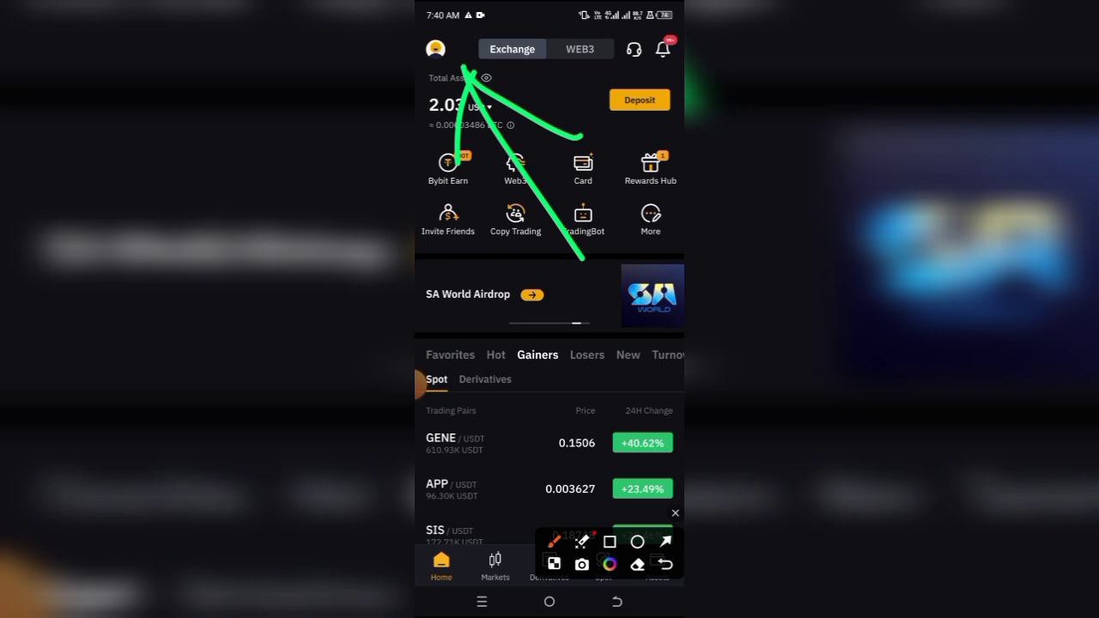
pyautogui.click(675, 513)
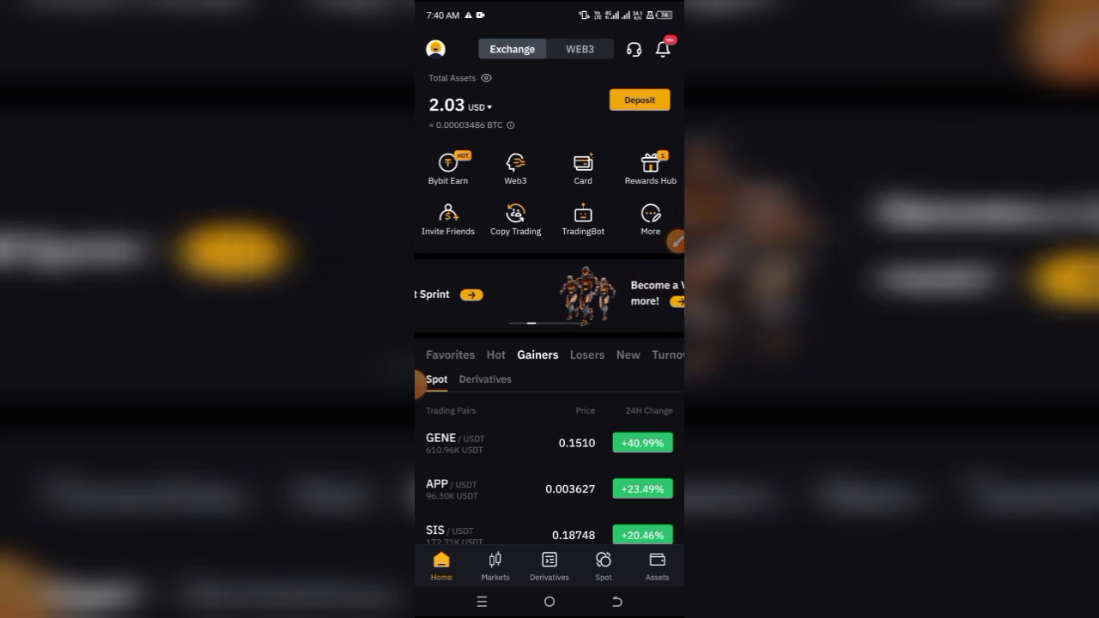
pyautogui.click(677, 241)
pyautogui.moveTo(446, 144)
pyautogui.mouseDown()
pyautogui.moveTo(436, 50)
pyautogui.moveTo(547, 112)
pyautogui.mouseUp()
pyautogui.moveTo(438, 54); pyautogui.dragTo(615, 355)
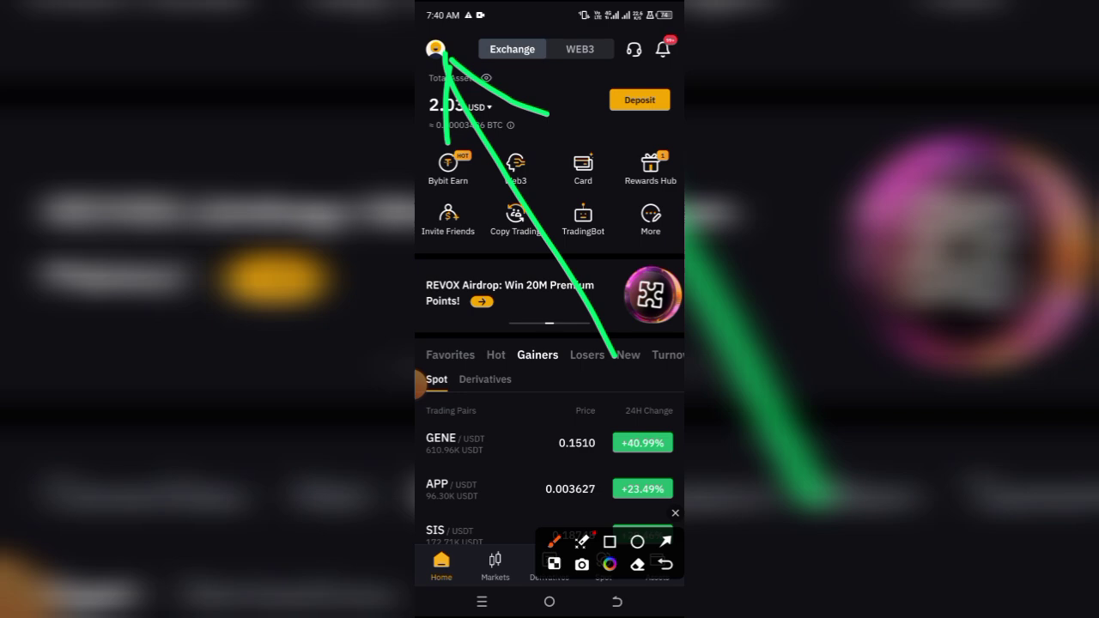
pyautogui.click(675, 513)
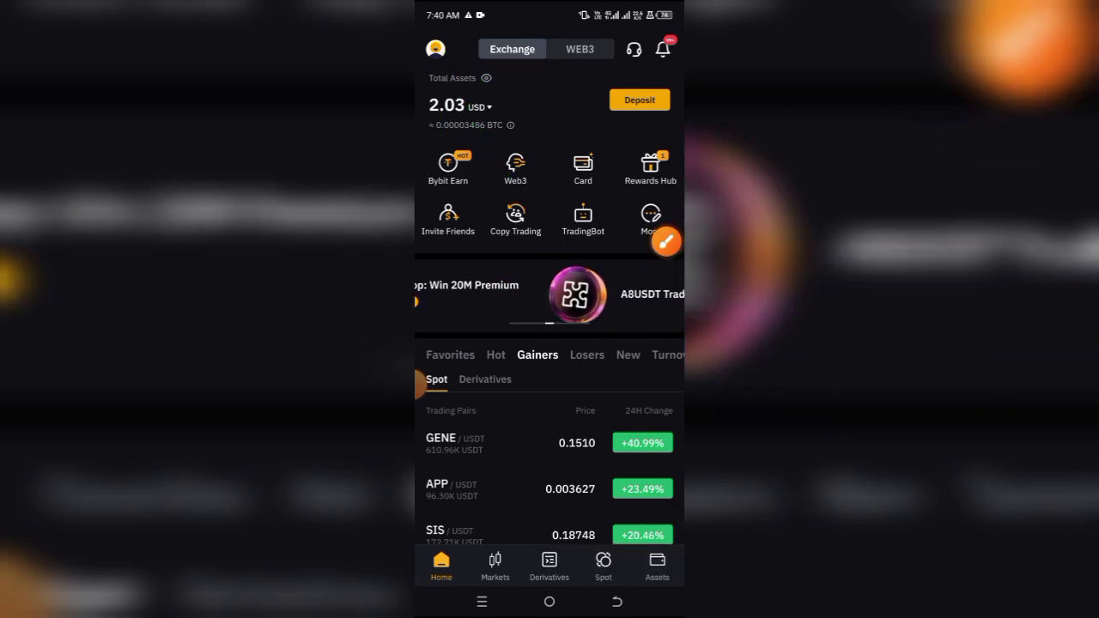
# Step: Go to the Bybit account profile page via the avatar
pyautogui.click(435, 49)
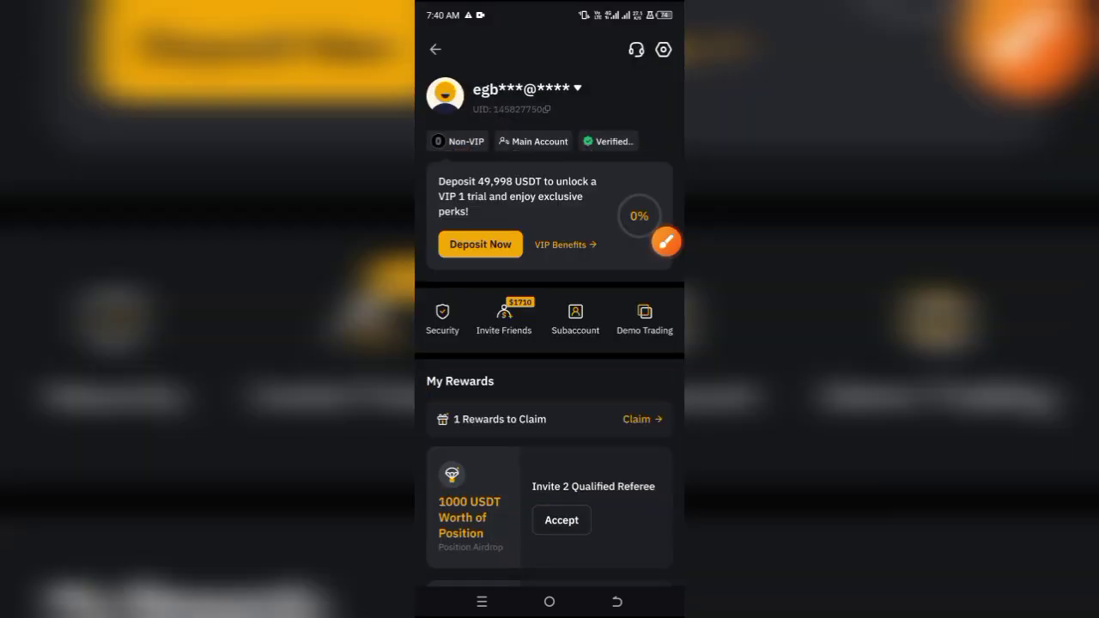
pyautogui.click(666, 243)
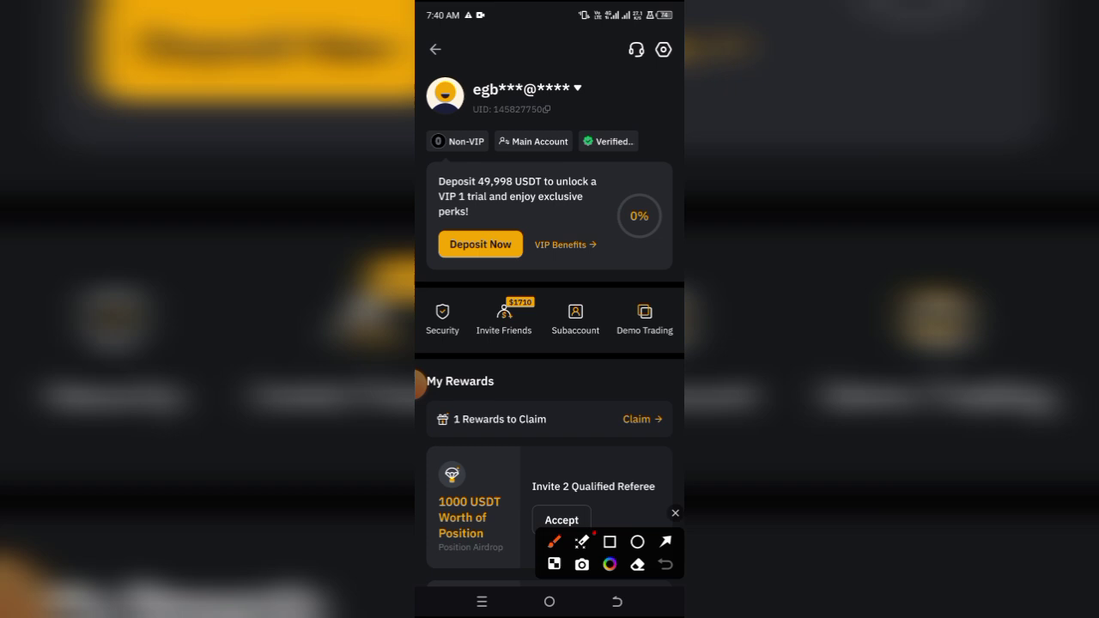
pyautogui.moveTo(614, 283); pyautogui.dragTo(489, 330)
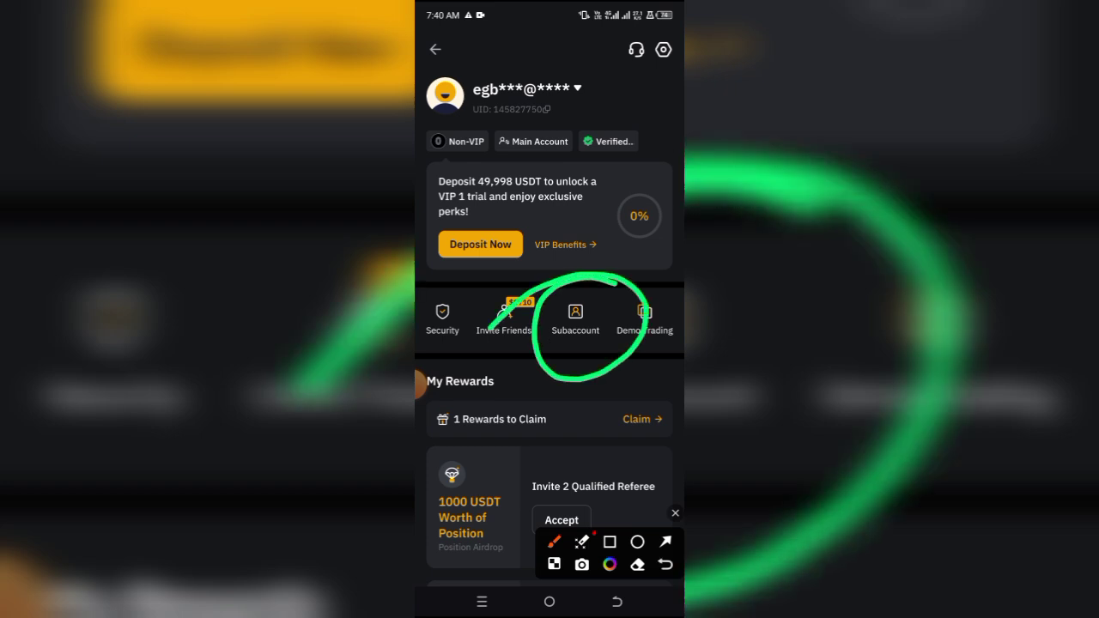
pyautogui.click(674, 512)
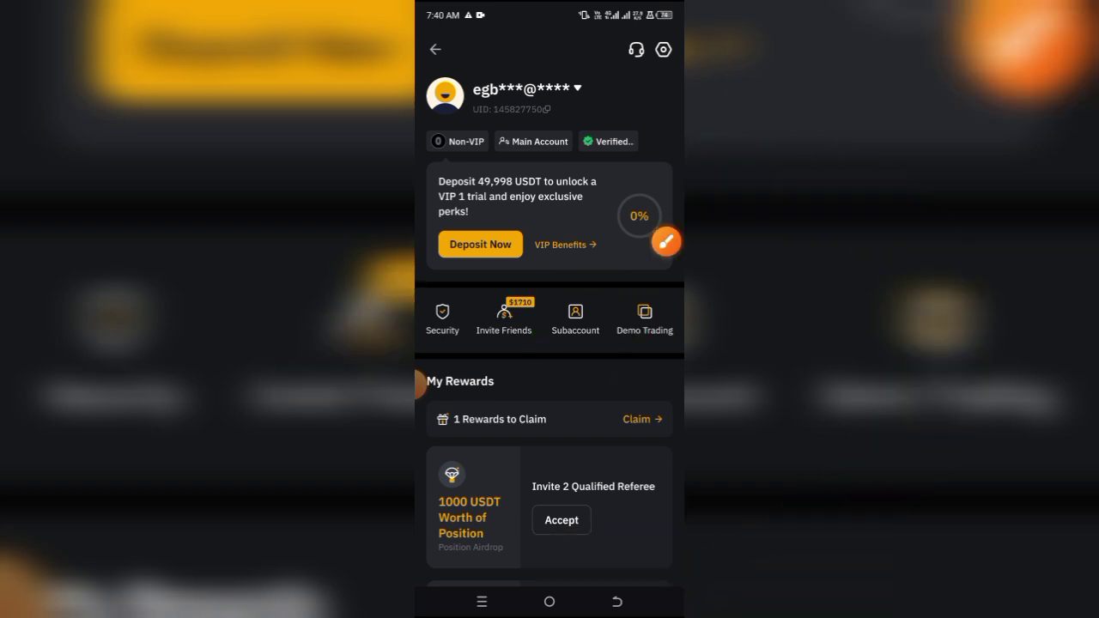
# Step: Open the Subaccount page, which shows no subaccounts exist yet
pyautogui.click(576, 320)
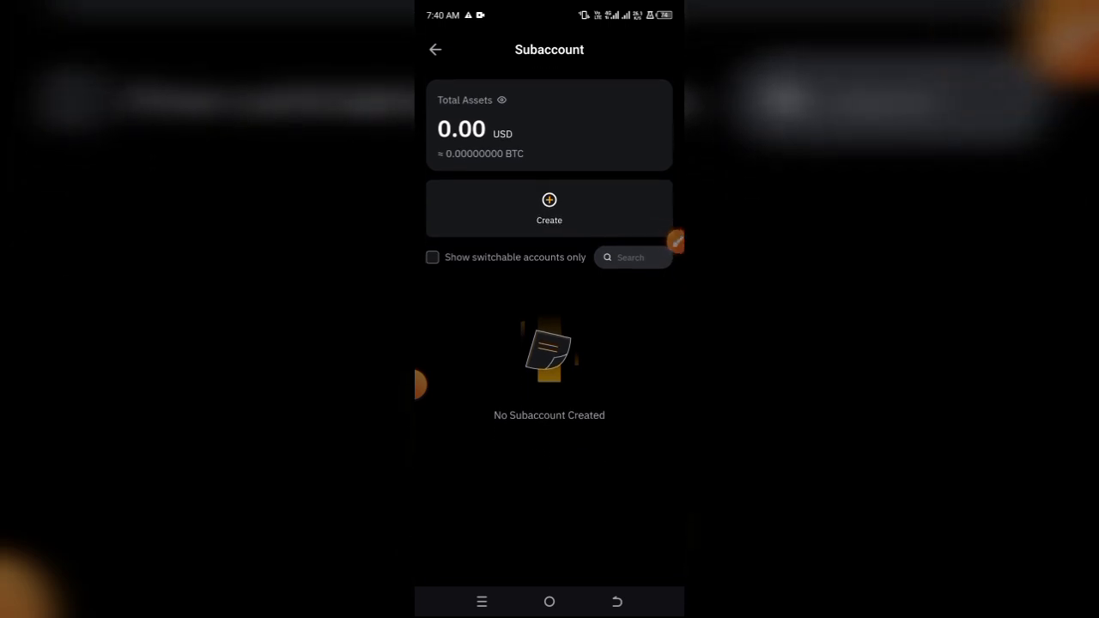
pyautogui.click(664, 240)
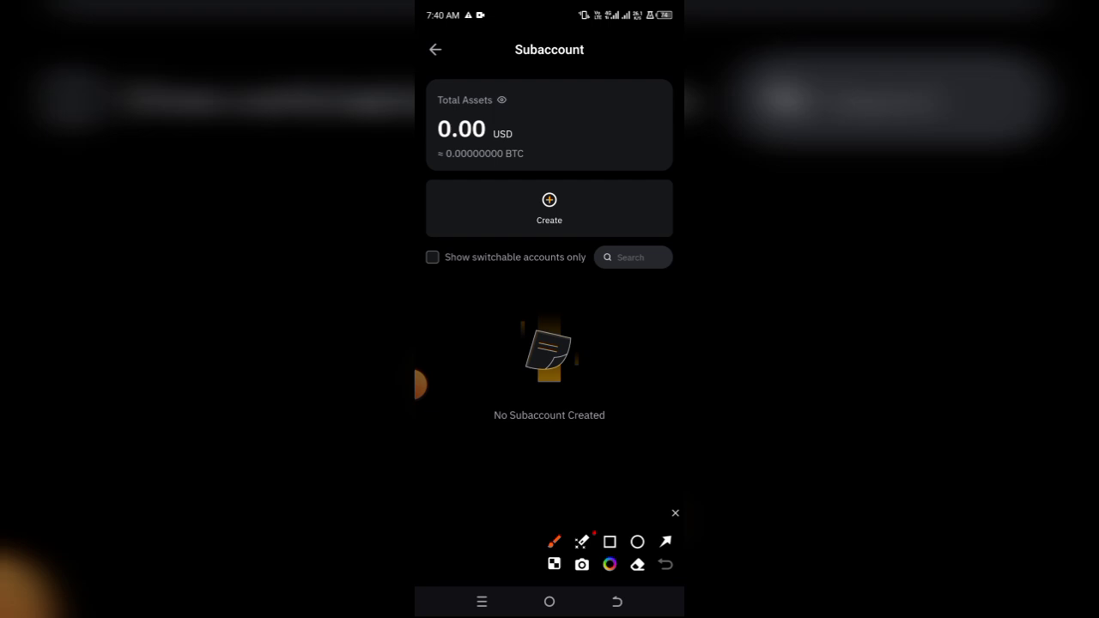
pyautogui.moveTo(550, 159); pyautogui.dragTo(482, 196)
# Step: Start a new subaccount to show the Standard and Custodial Trading options
pyautogui.click(675, 513)
pyautogui.click(549, 206)
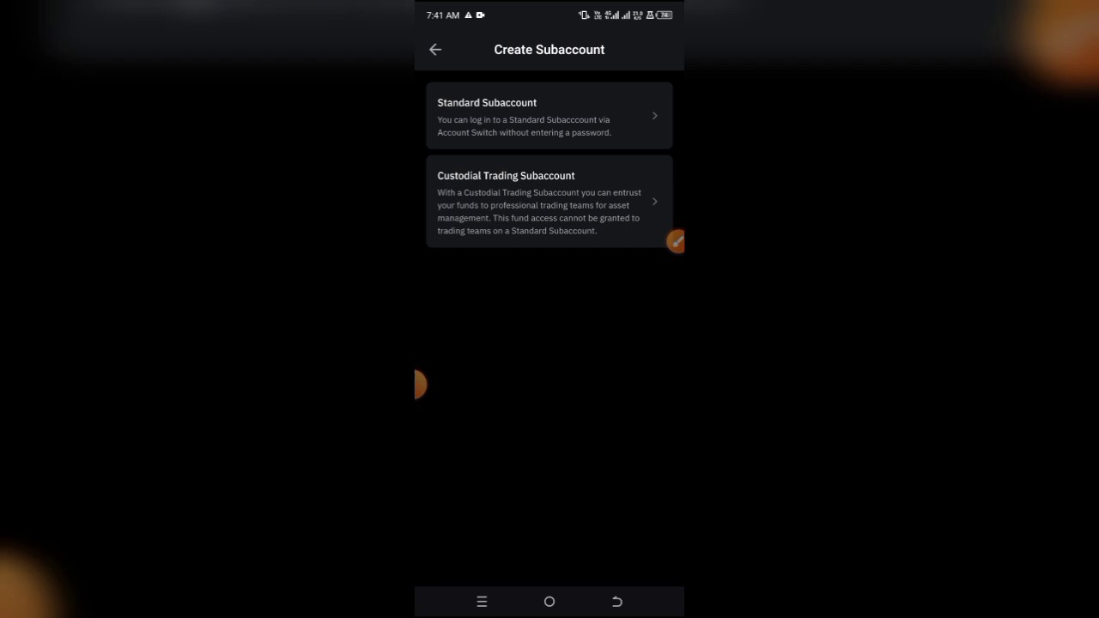
pyautogui.click(676, 241)
pyautogui.moveTo(544, 104); pyautogui.dragTo(606, 49)
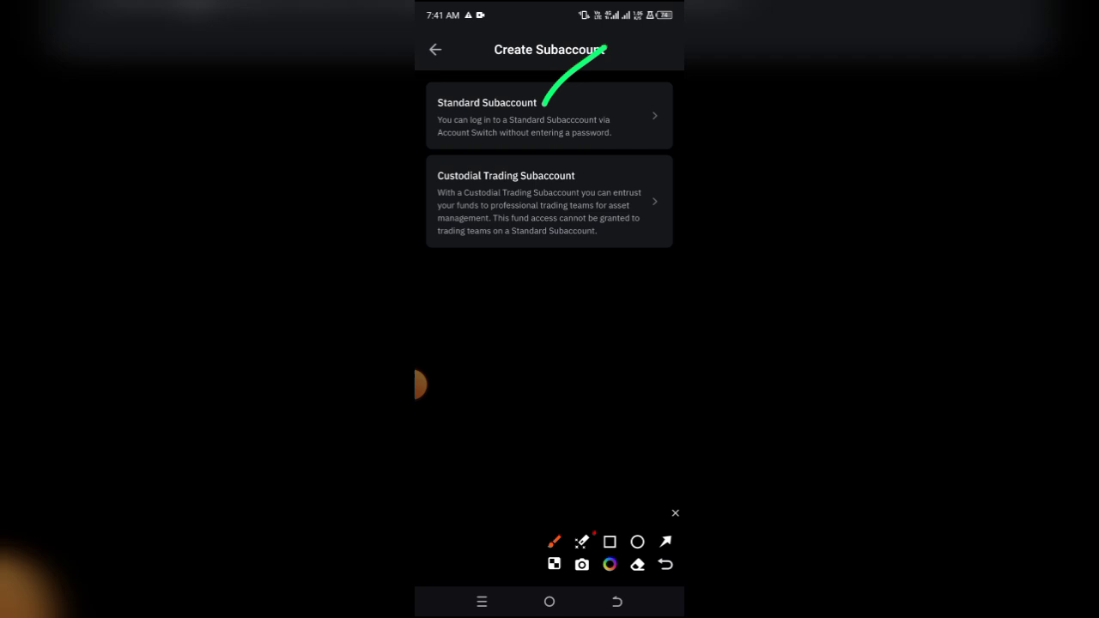
pyautogui.click(675, 513)
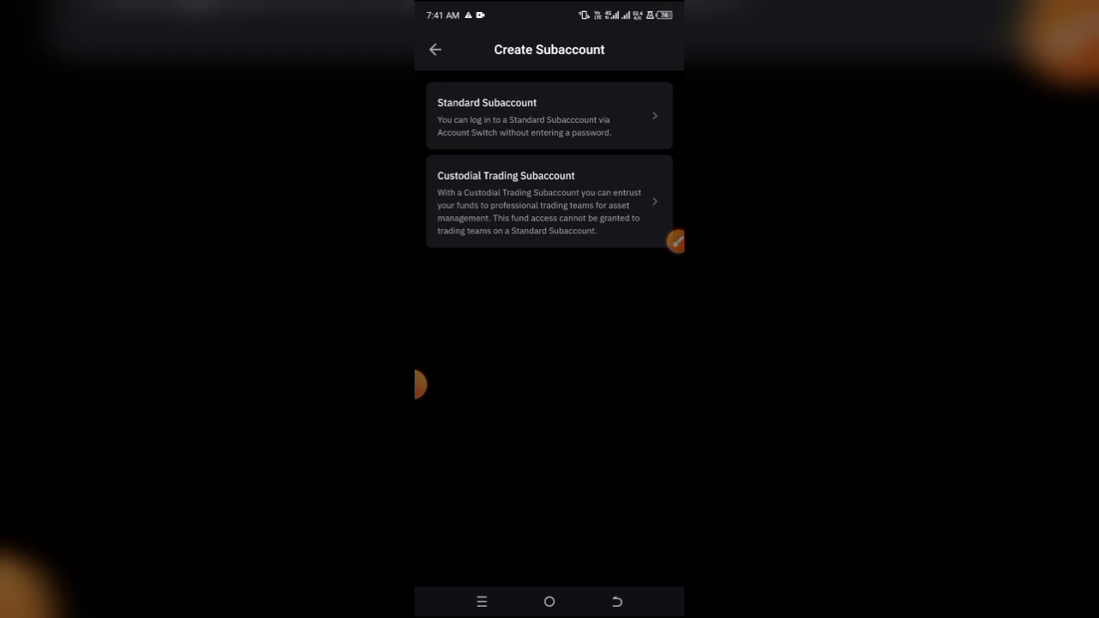
# Step: Choose Standard Subaccount and enter the nickname 'stefan'
pyautogui.click(676, 241)
pyautogui.moveTo(486, 113); pyautogui.dragTo(648, 135)
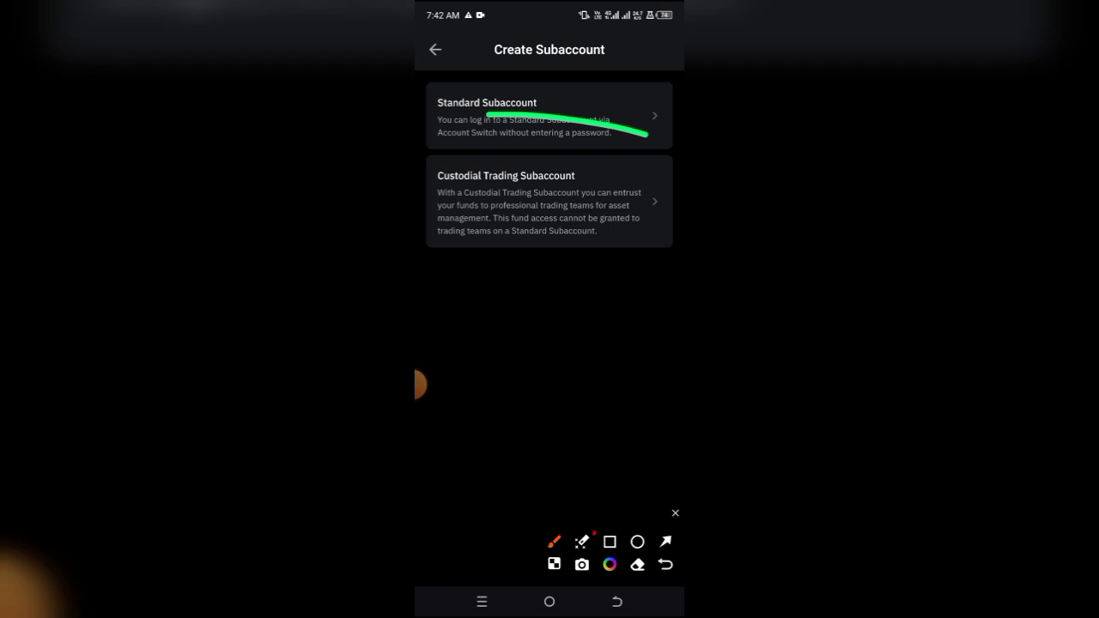
pyautogui.click(675, 513)
pyautogui.click(549, 116)
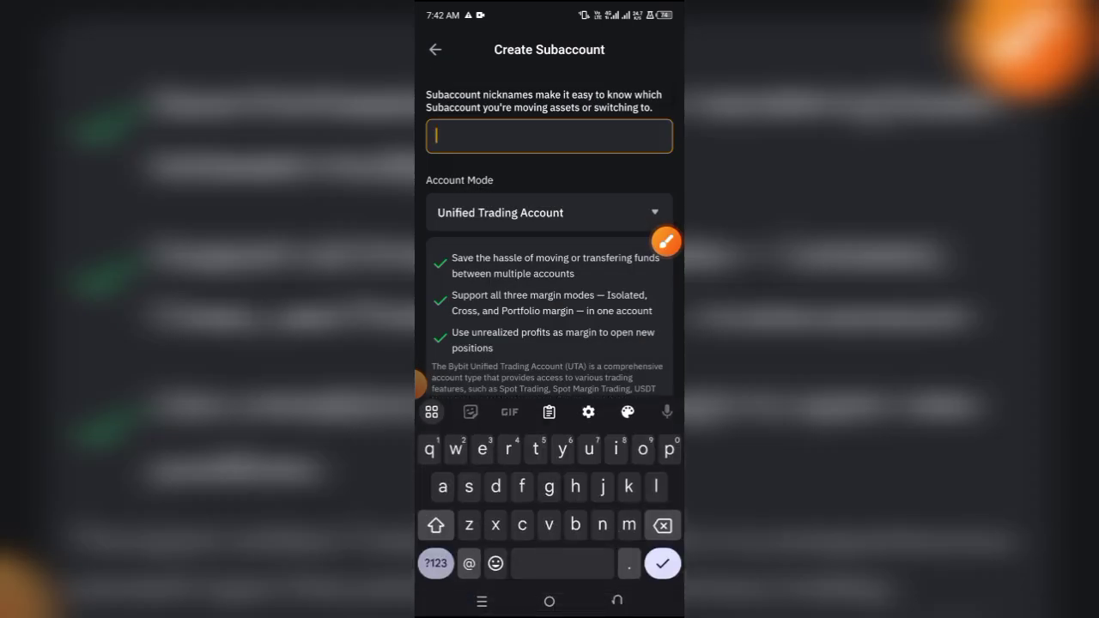
pyautogui.write('s')
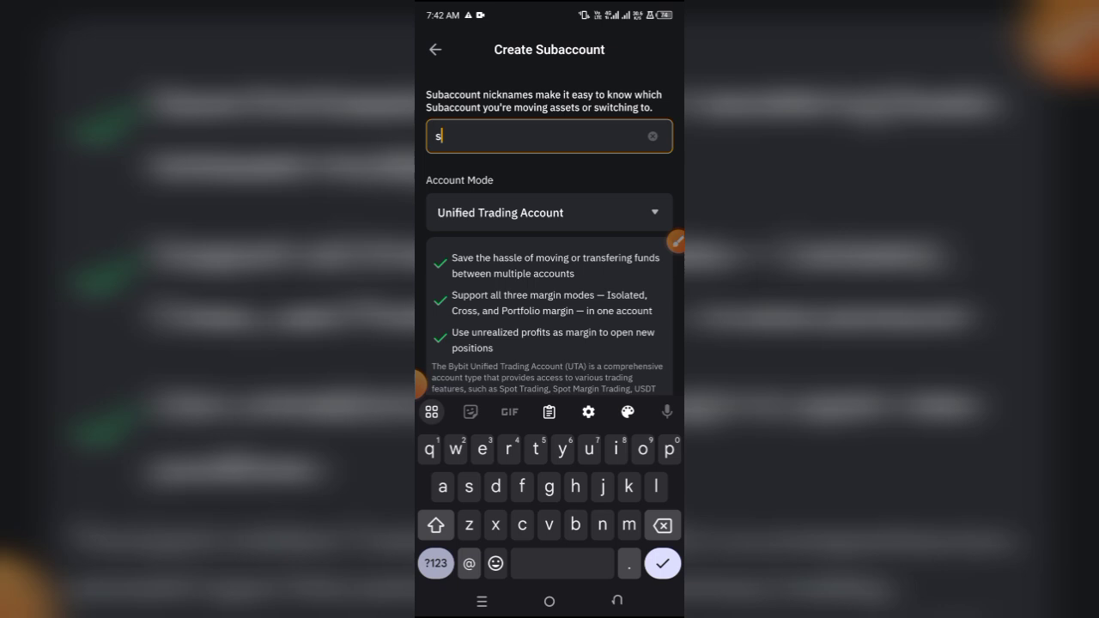
pyautogui.write('tefan')
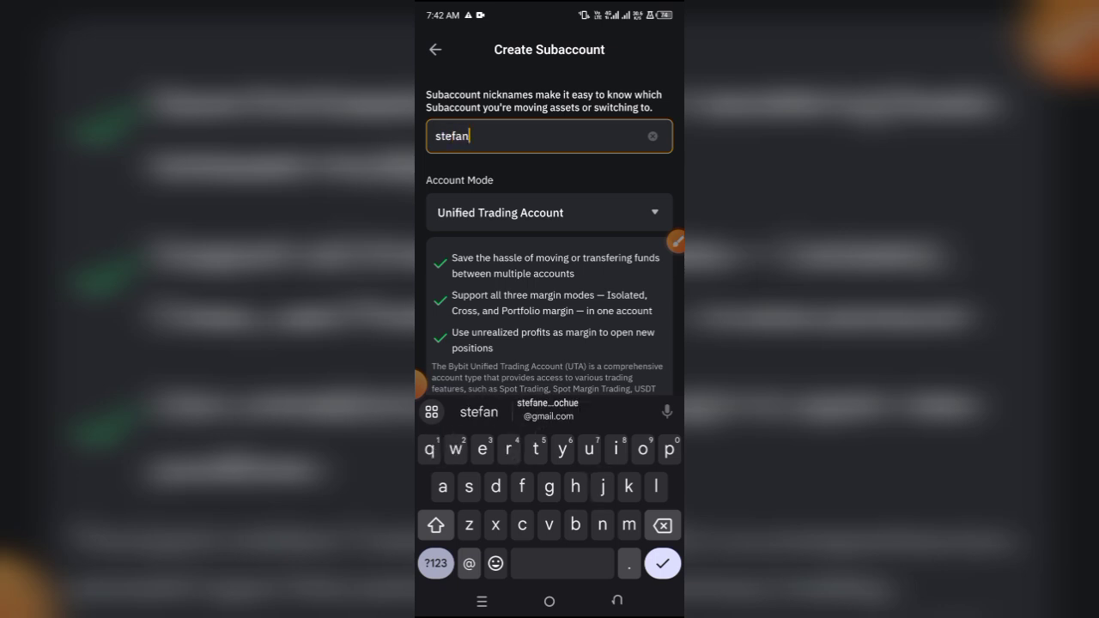
# Step: Keep Unified Trading Account as the account mode, leaving the dropdown unchanged
pyautogui.click(616, 601)
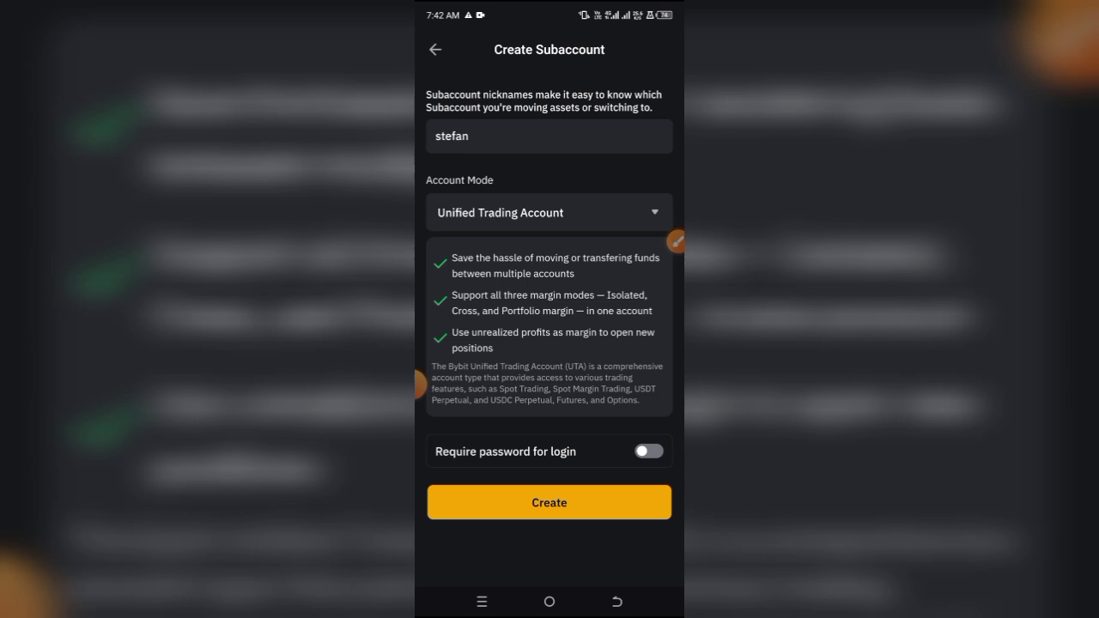
pyautogui.click(550, 213)
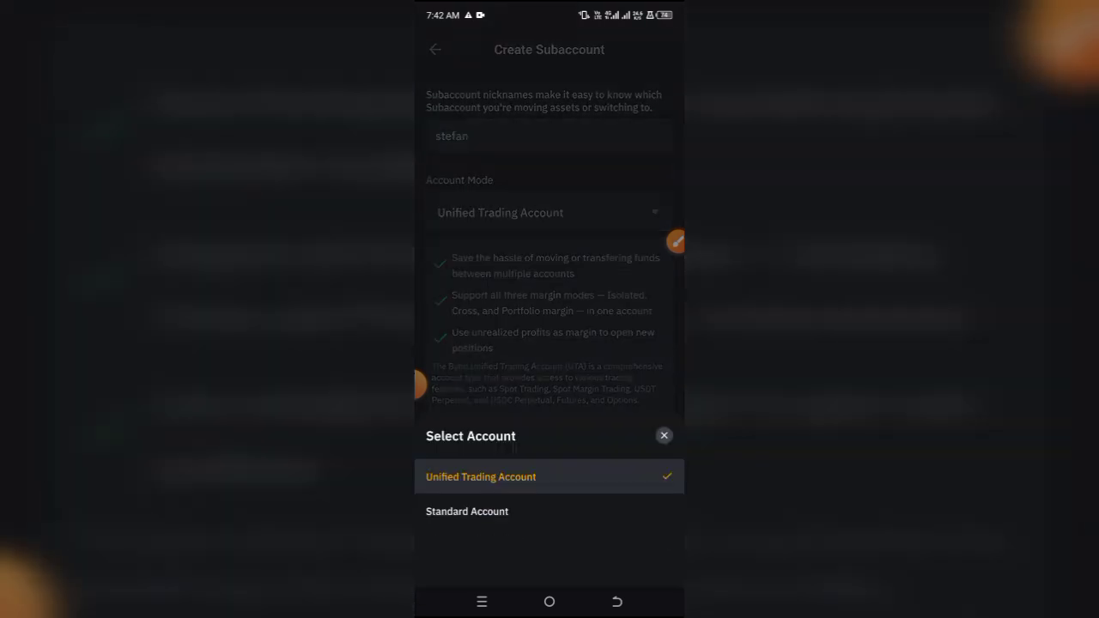
pyautogui.click(481, 477)
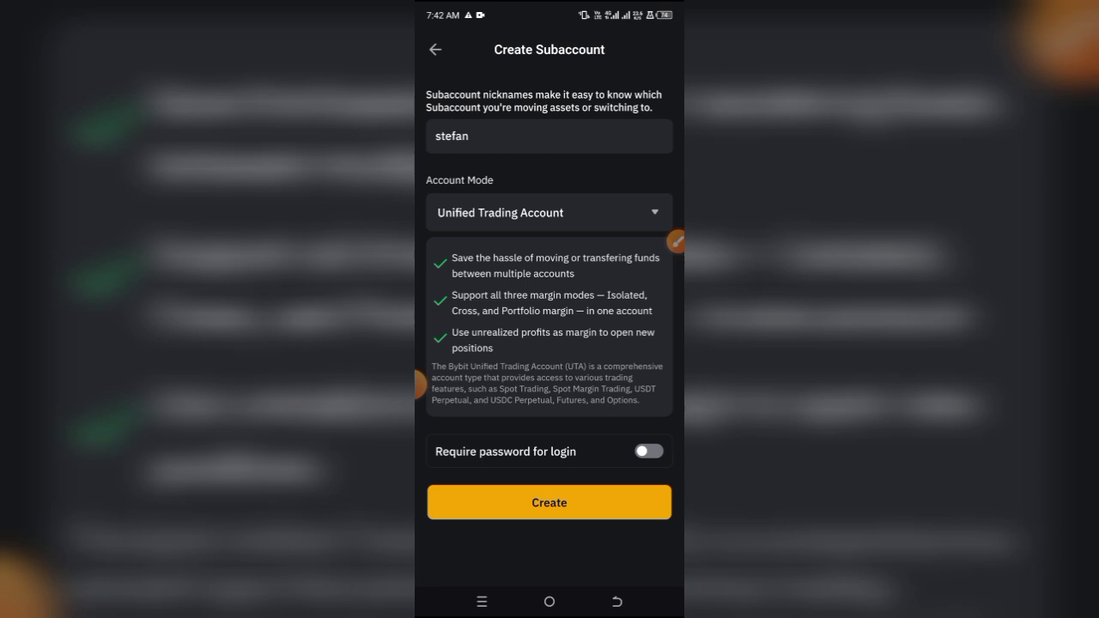
pyautogui.click(678, 242)
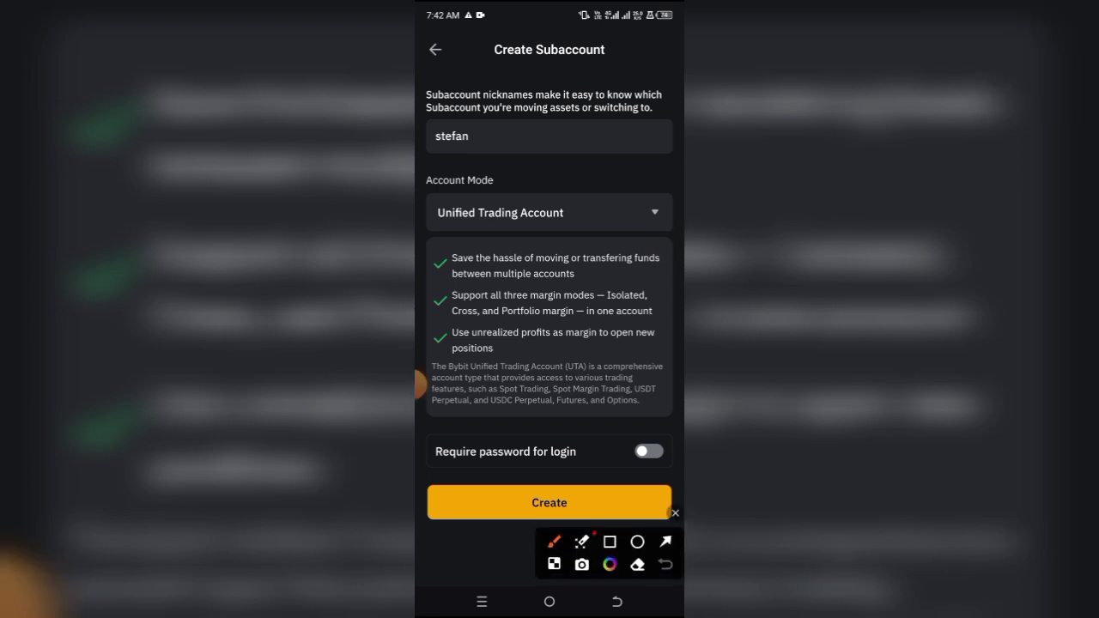
pyautogui.moveTo(624, 256); pyautogui.dragTo(541, 425)
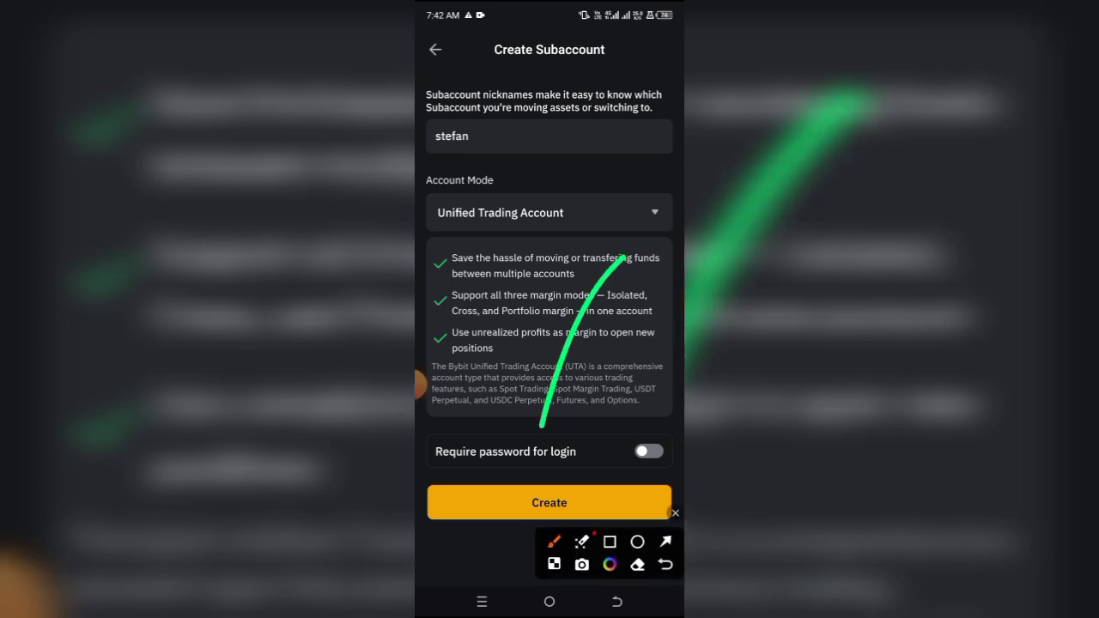
pyautogui.moveTo(490, 587); pyautogui.dragTo(507, 520)
pyautogui.click(675, 513)
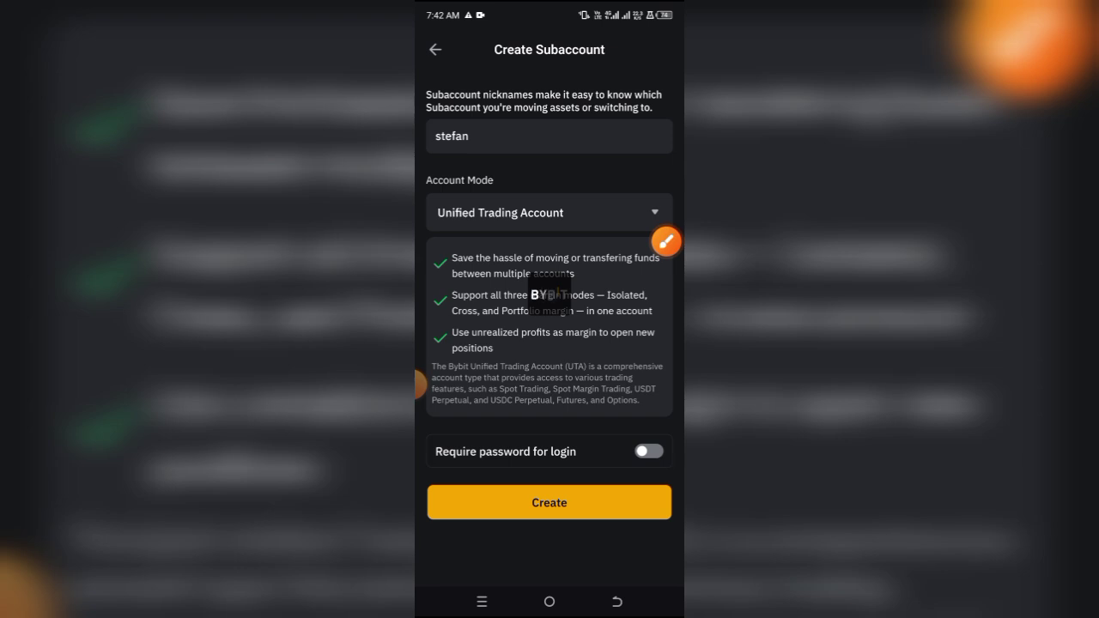
# Step: Create the 'stefan' Standard subaccount, review it in the list, then return to the profile
pyautogui.click(549, 502)
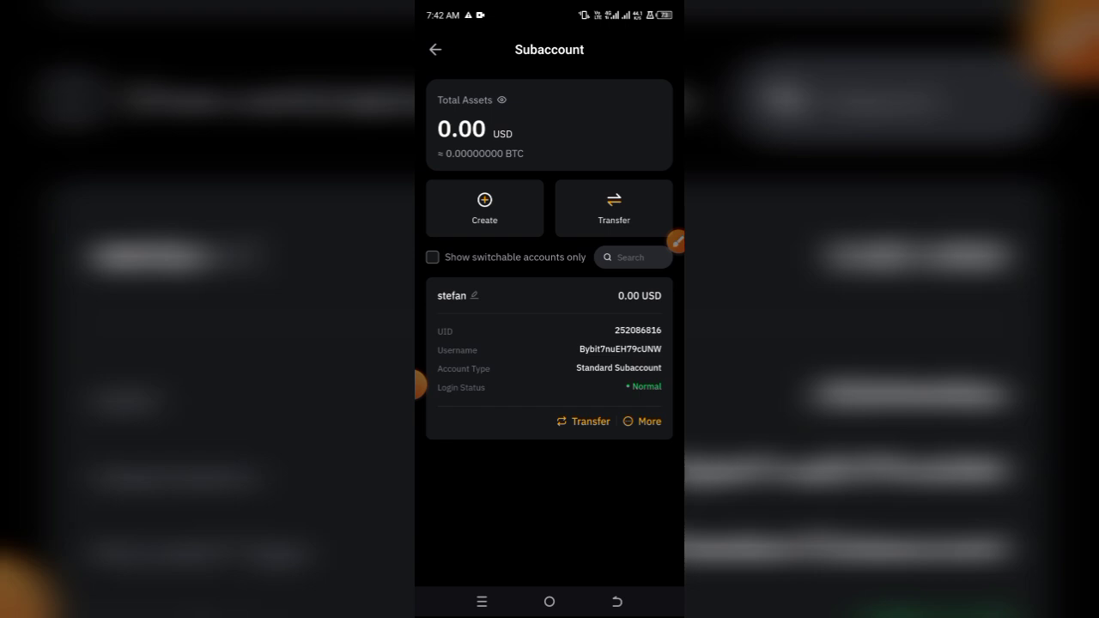
pyautogui.click(677, 242)
pyautogui.moveTo(448, 254); pyautogui.dragTo(666, 260)
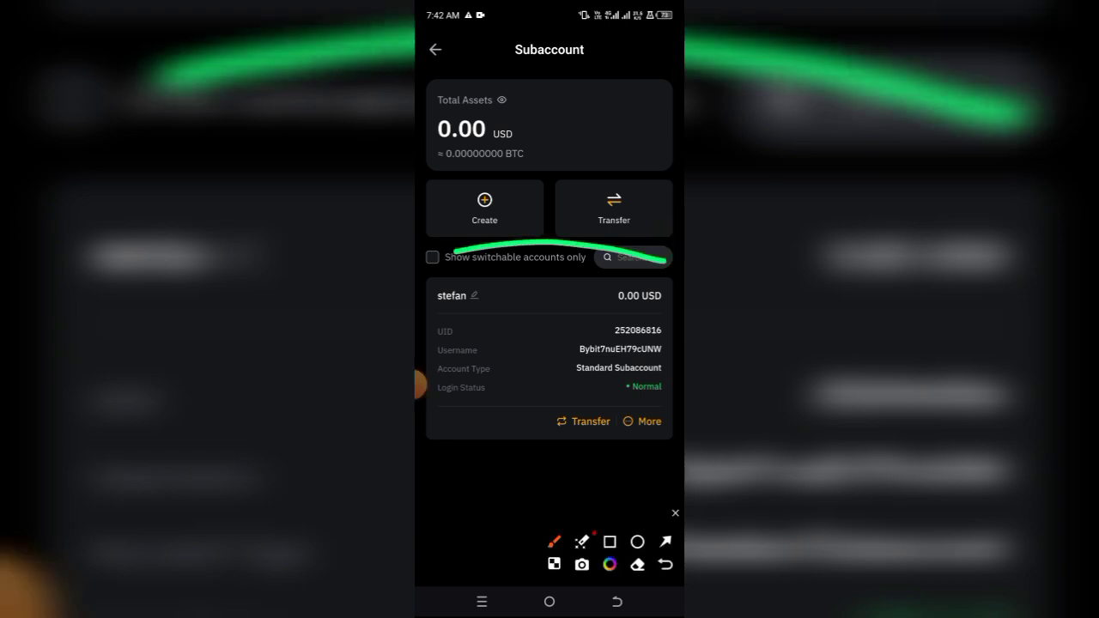
pyautogui.moveTo(470, 469); pyautogui.dragTo(668, 464)
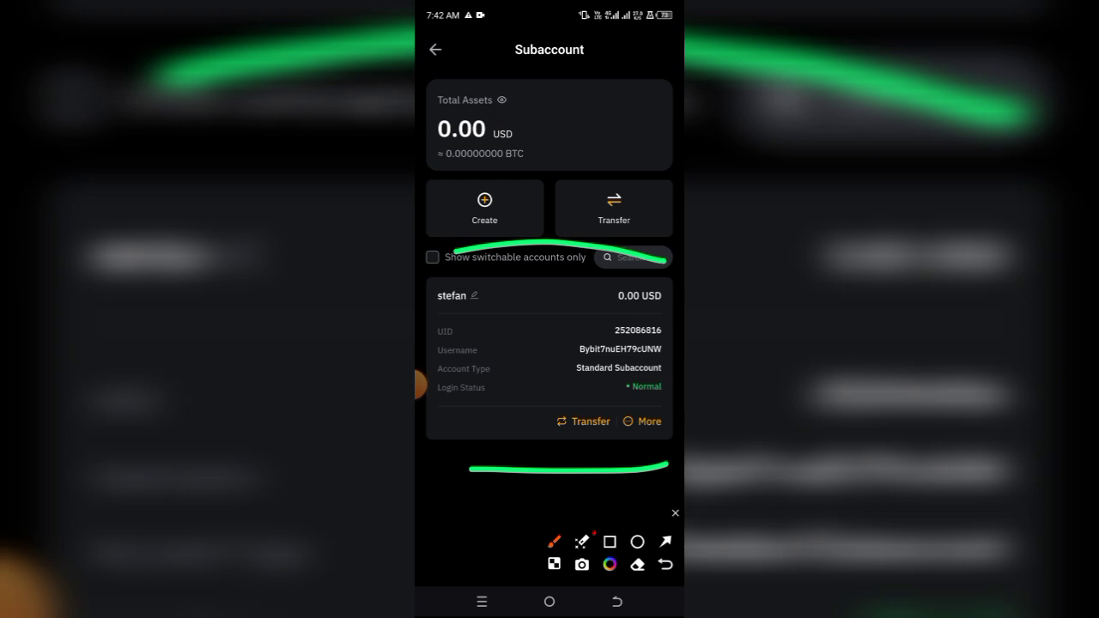
pyautogui.click(667, 502)
pyautogui.click(675, 512)
# Step: Return to the profile page and preview the account switching list
pyautogui.click(435, 49)
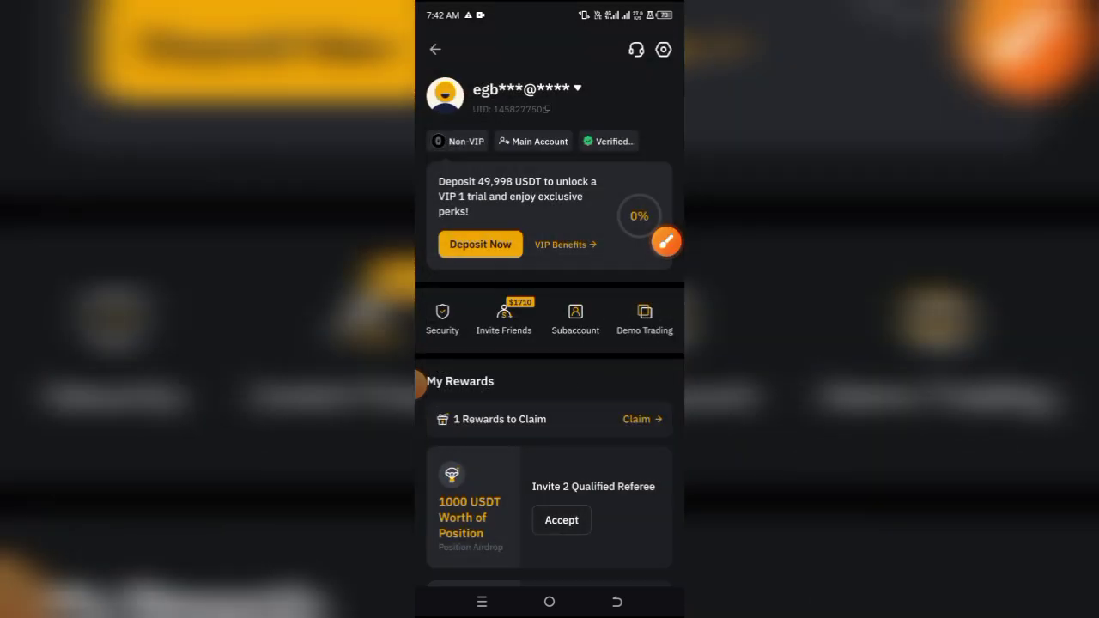
pyautogui.click(527, 87)
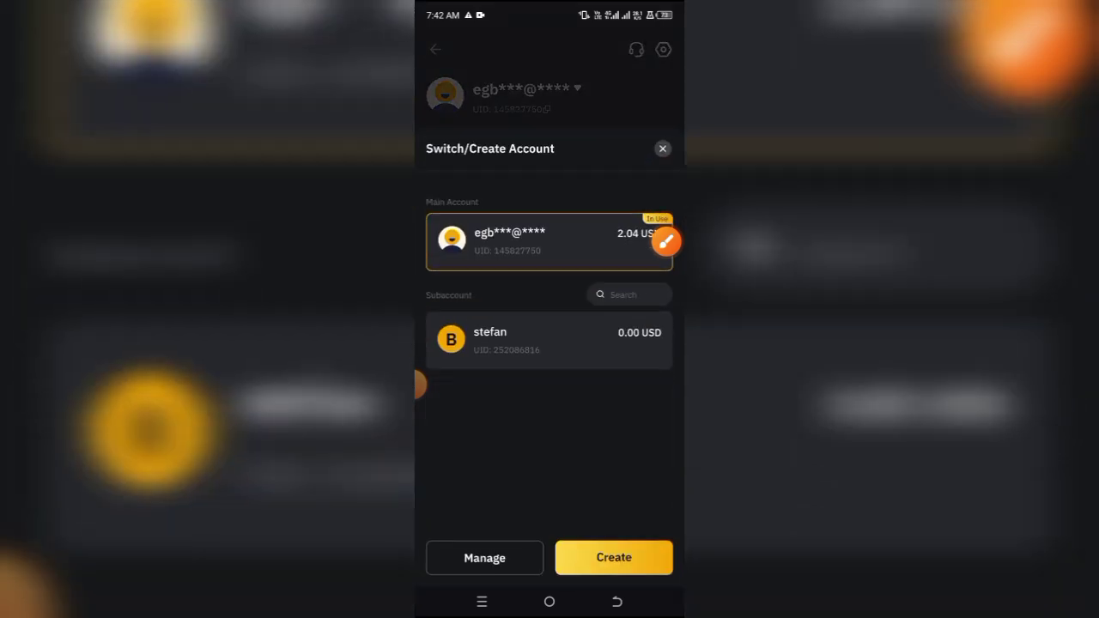
pyautogui.click(662, 147)
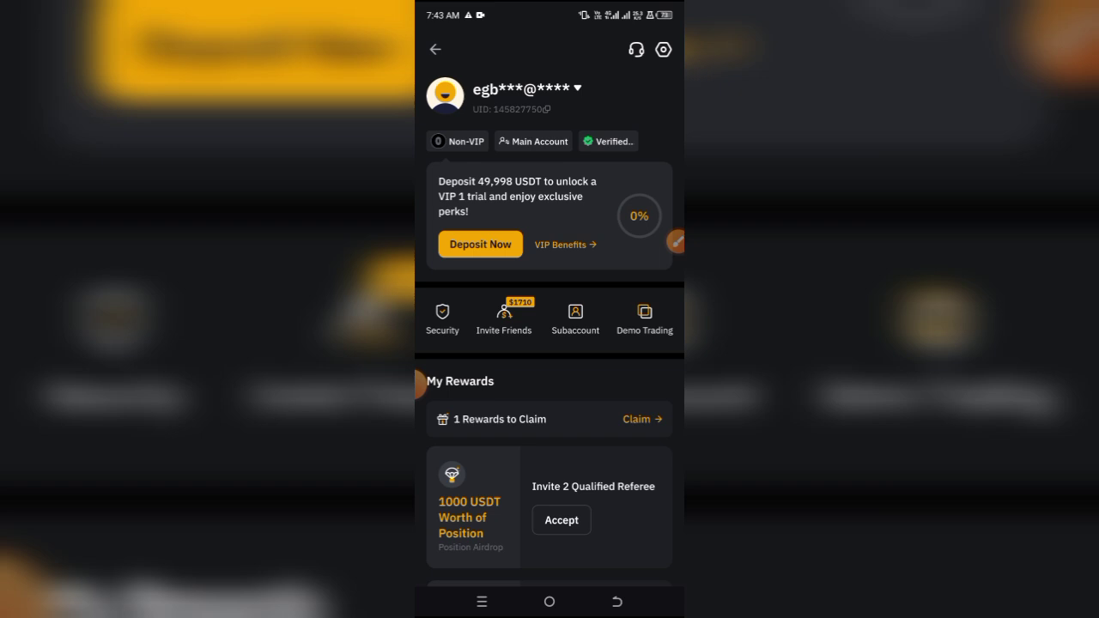
# Step: Switch the app into the 'stefan' subaccount from the account list
pyautogui.click(676, 241)
pyautogui.moveTo(468, 127); pyautogui.dragTo(631, 128)
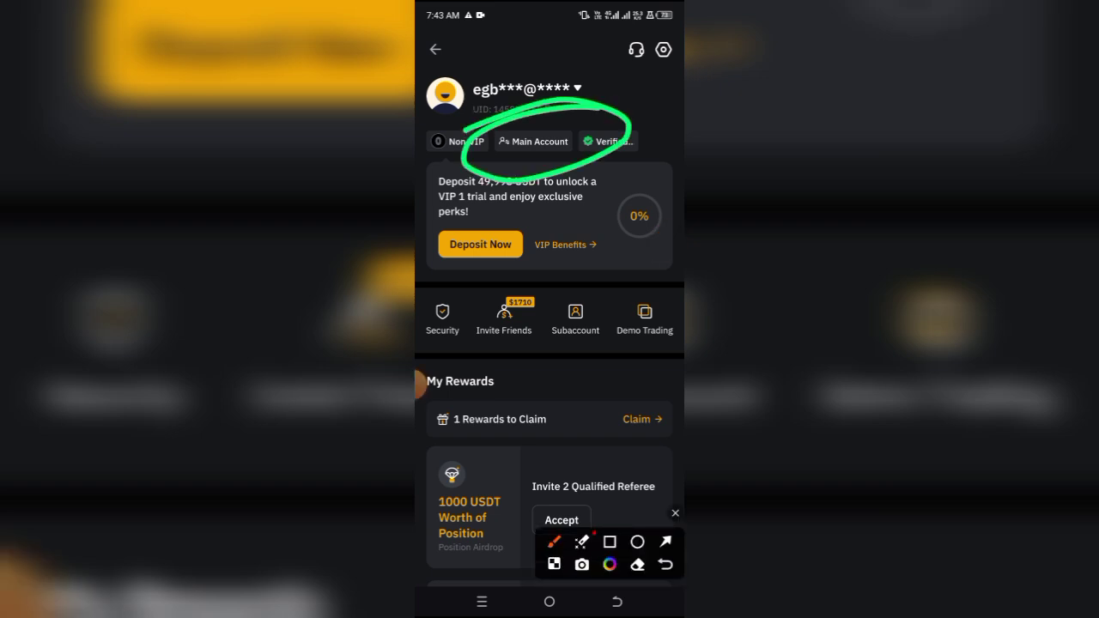
pyautogui.click(675, 513)
pyautogui.click(534, 140)
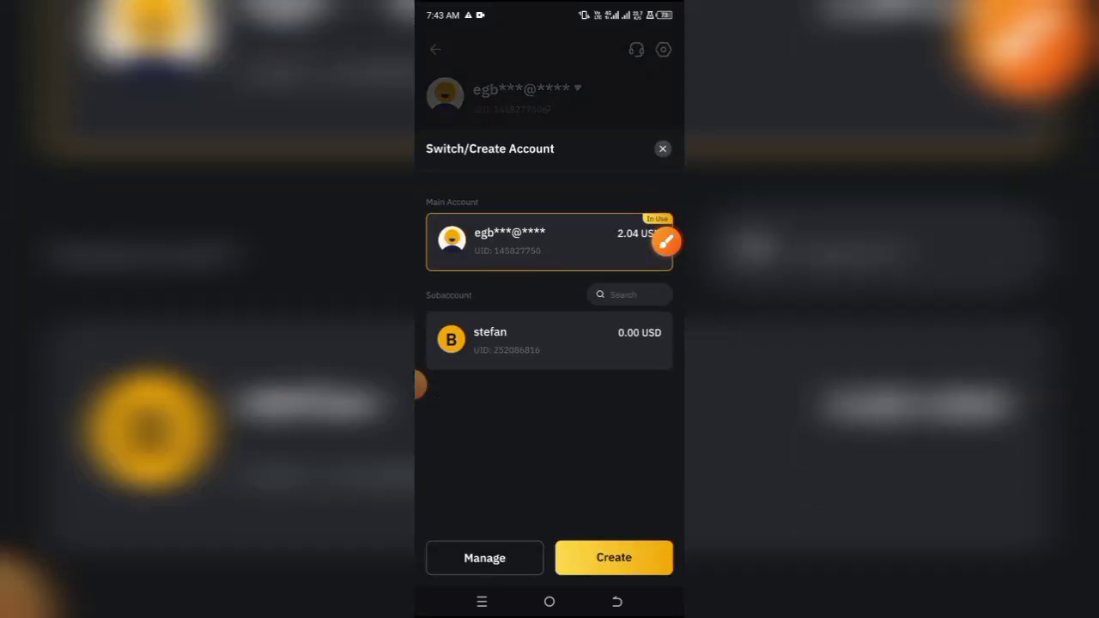
pyautogui.click(506, 340)
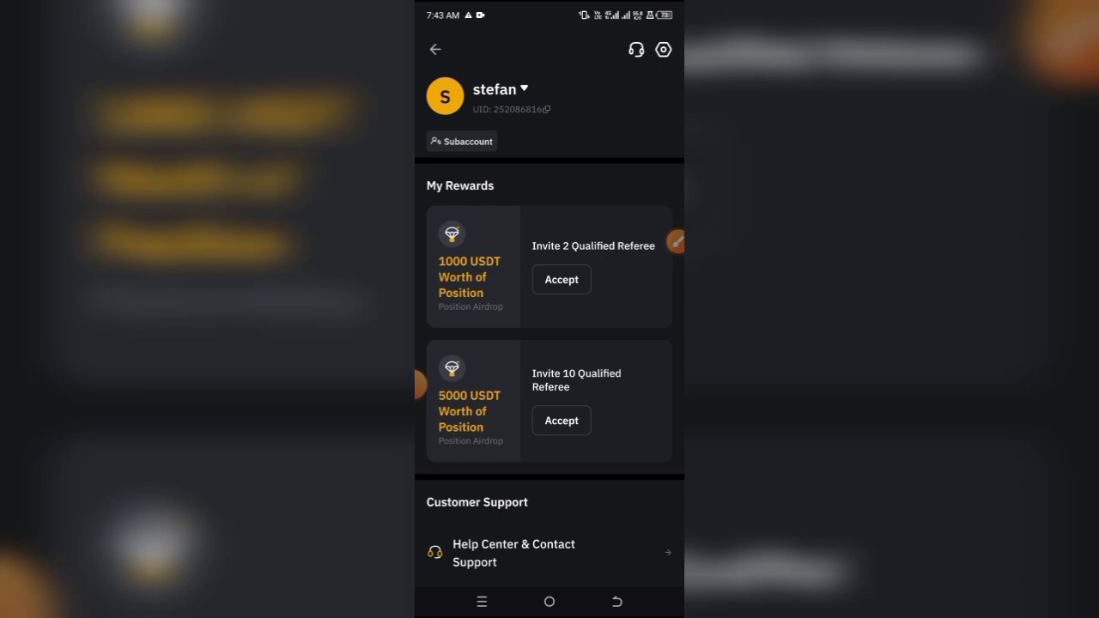
# Step: Go Home, then view the subaccount's Assets page with its zero balance
pyautogui.click(435, 49)
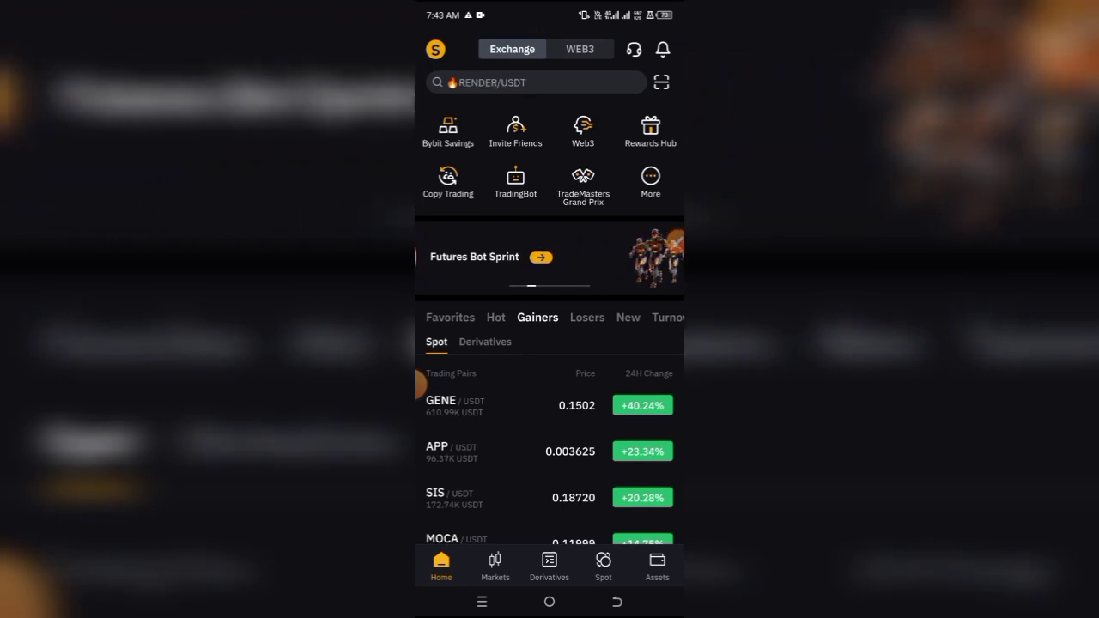
pyautogui.click(657, 566)
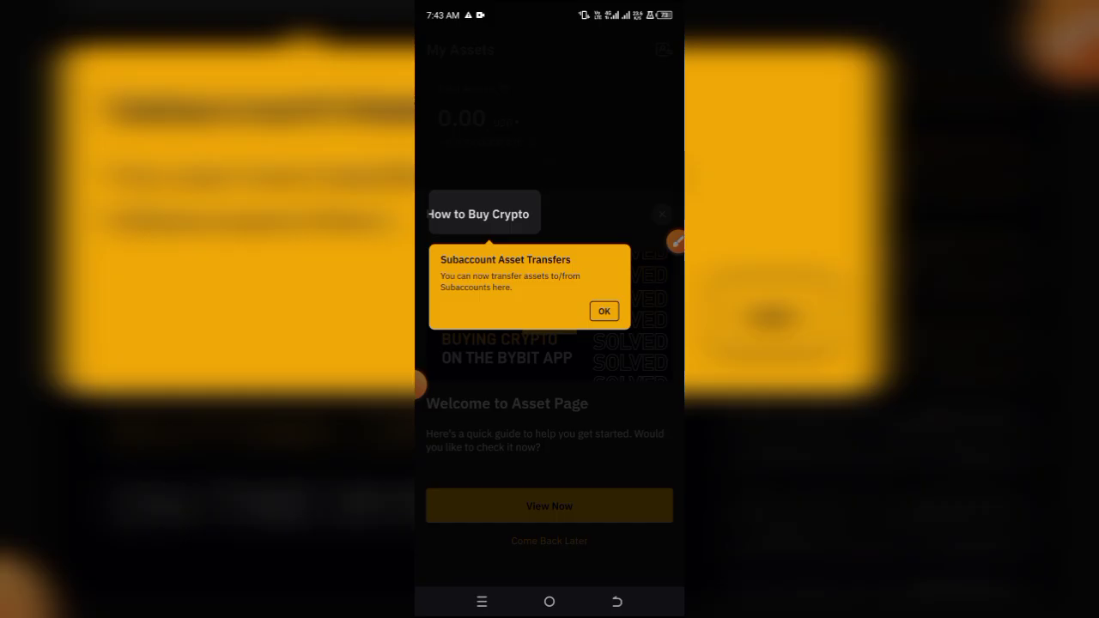